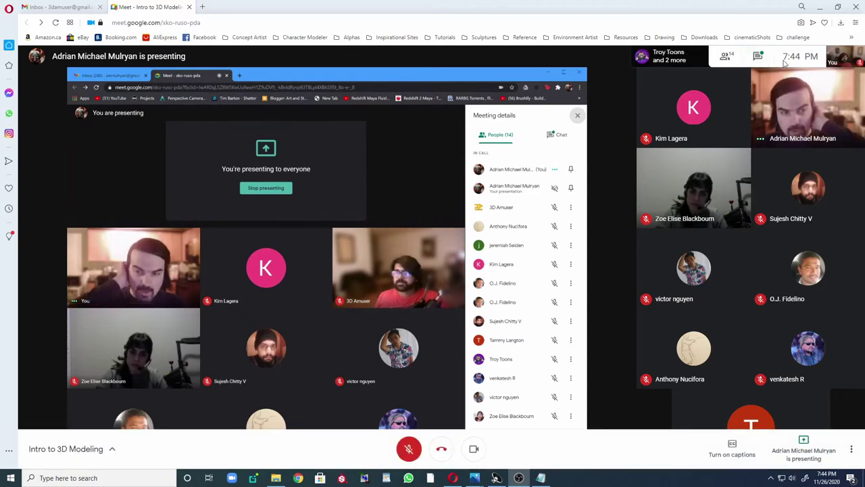
Check the list of people in the Intro to 3D Modeling call, close it, and unmute the microphone
{"action": "left_click", "coordinate": [726, 57]}
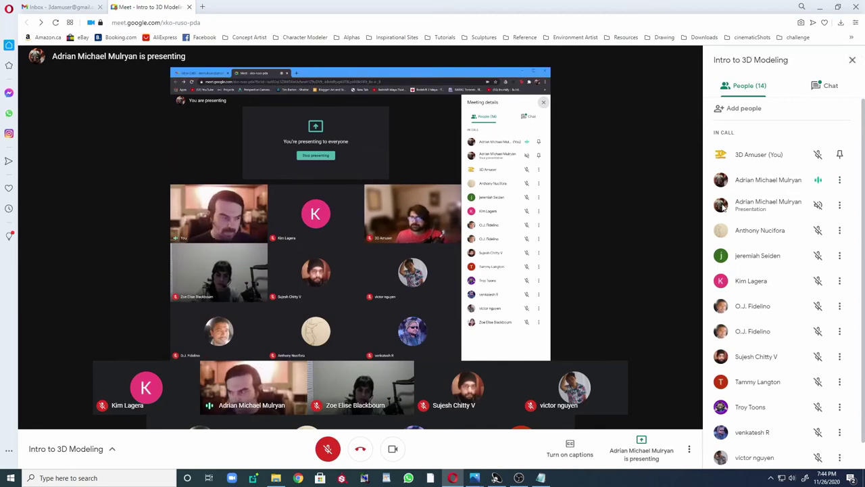
{"action": "left_click", "coordinate": [852, 60]}
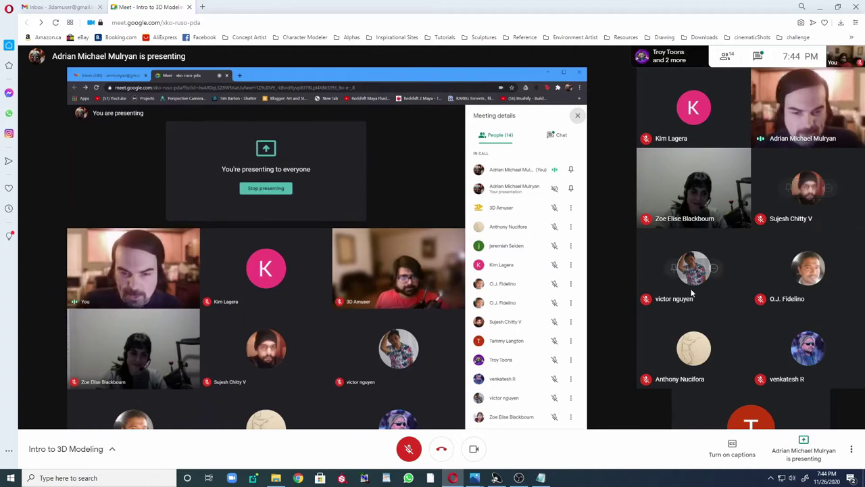
{"action": "key", "text": "ctrl+d"}
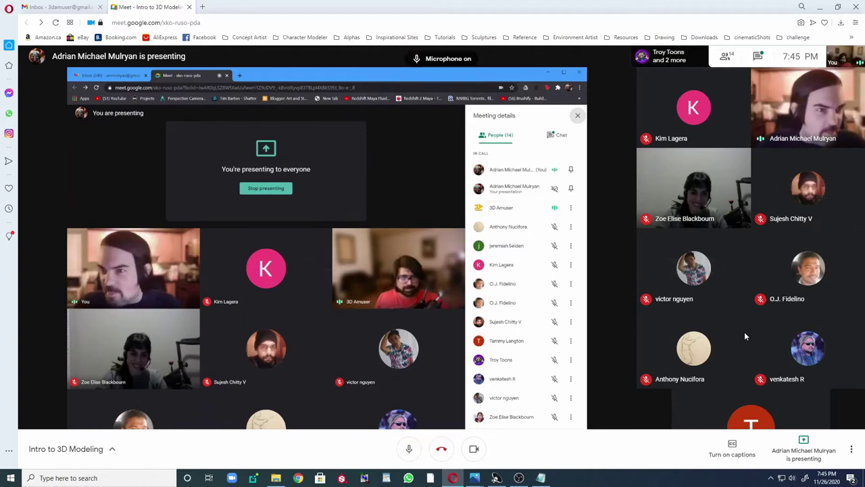
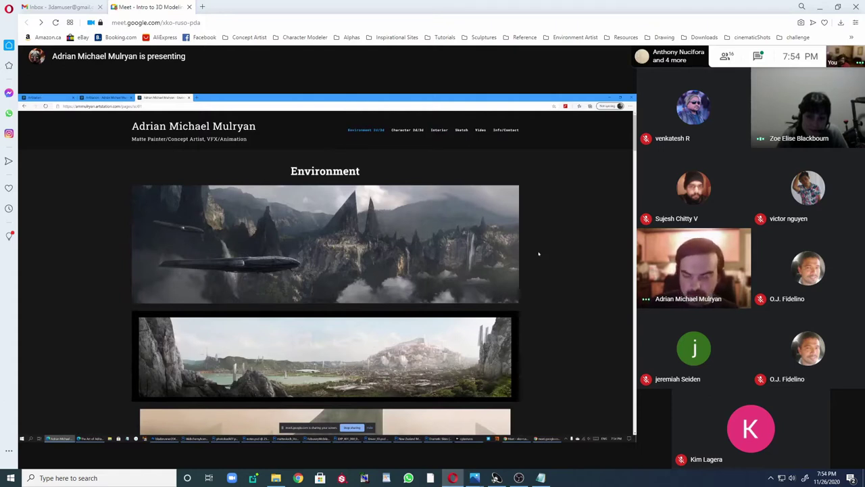
Review the participants currently in the call and close the list again
{"action": "mouse_move", "coordinate": [829, 108]}
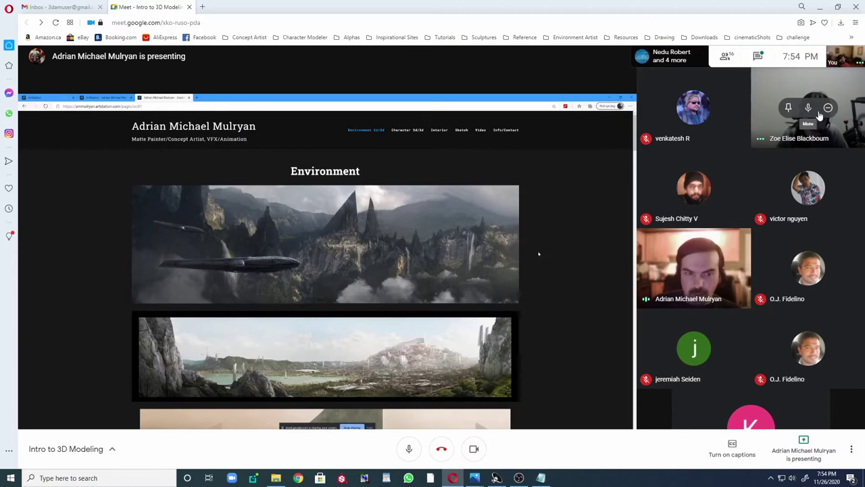
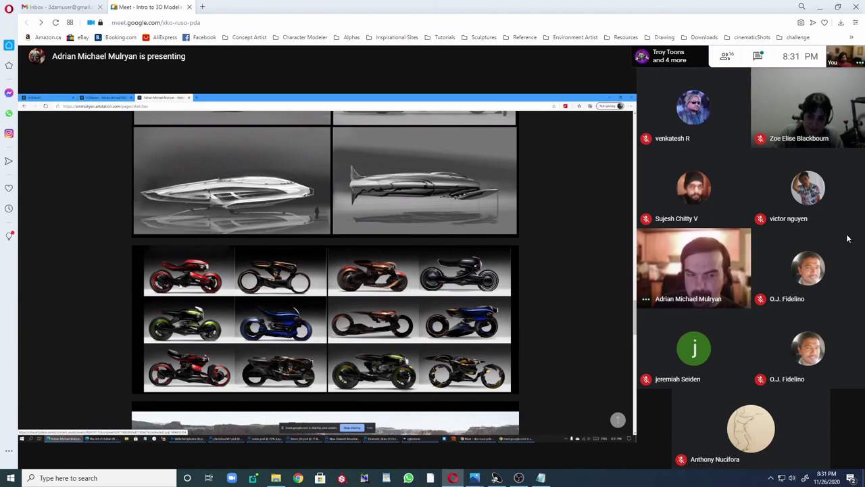
{"action": "left_click", "coordinate": [726, 57]}
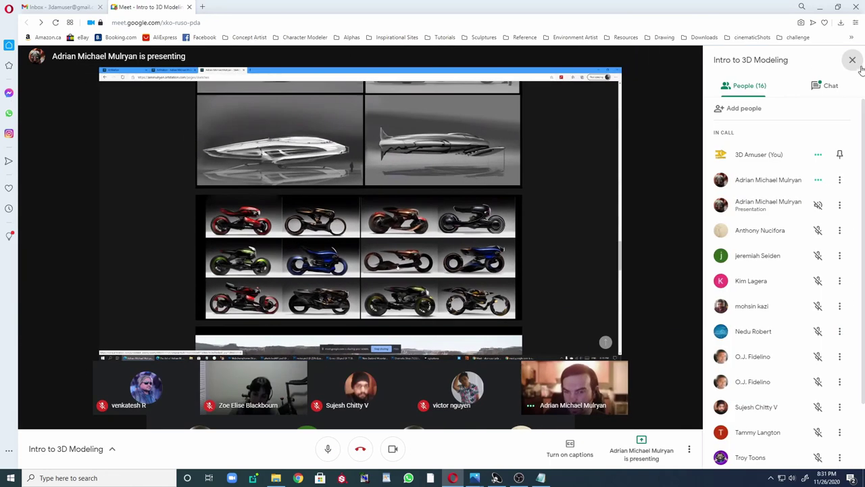
{"action": "left_click", "coordinate": [853, 60]}
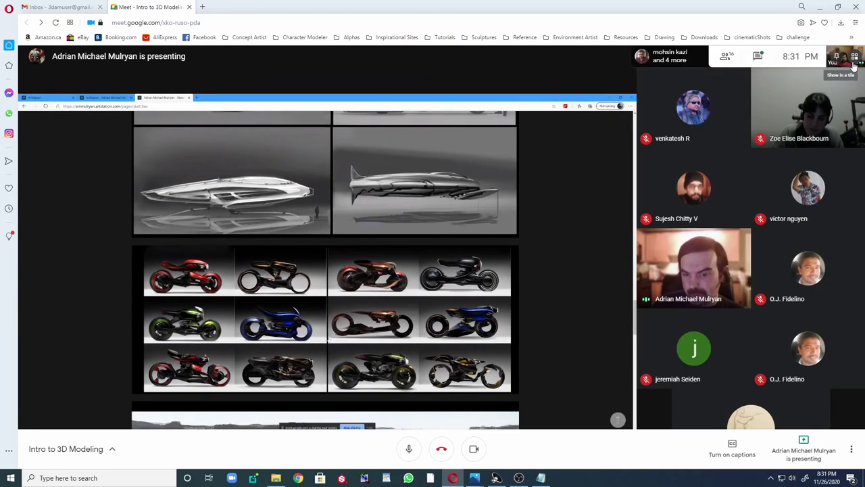
{"action": "left_click", "coordinate": [726, 57]}
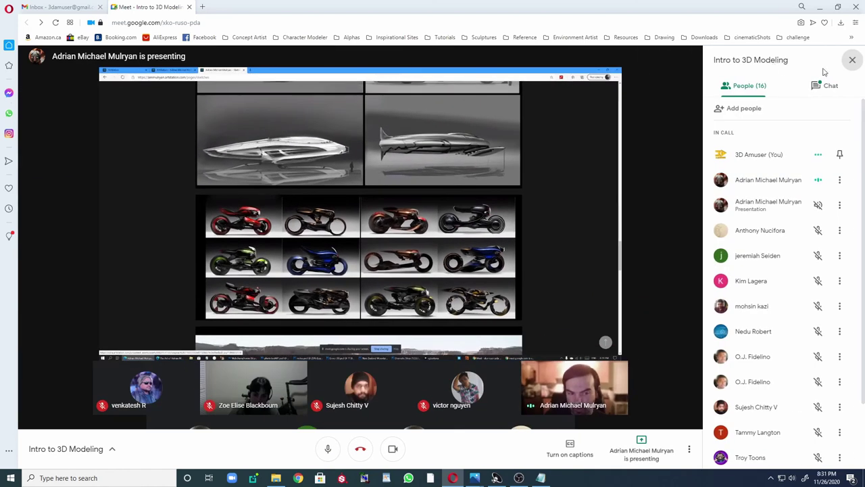
{"action": "left_click", "coordinate": [853, 60]}
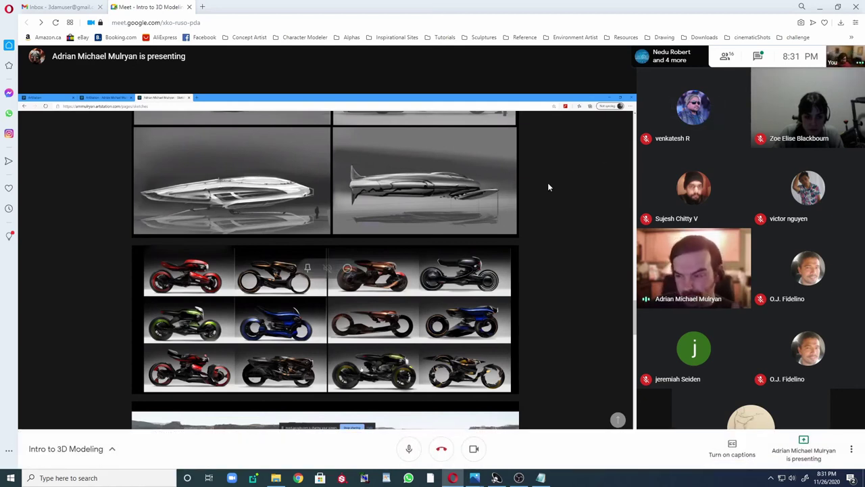
View the meeting full screen while examining the presenter's ArtStation 3D environment studies and portfolio pages, and exit full screen
{"action": "key", "text": "F11"}
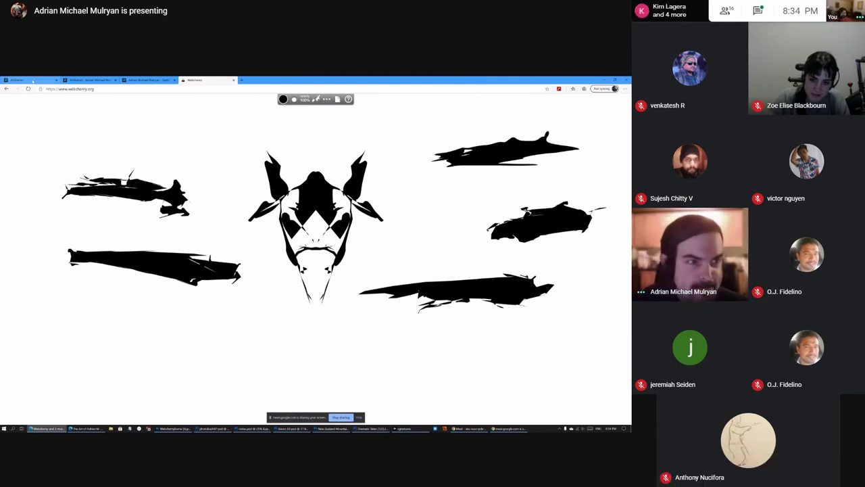
{"action": "left_click", "coordinate": [32, 81]}
{"action": "left_click", "coordinate": [67, 80]}
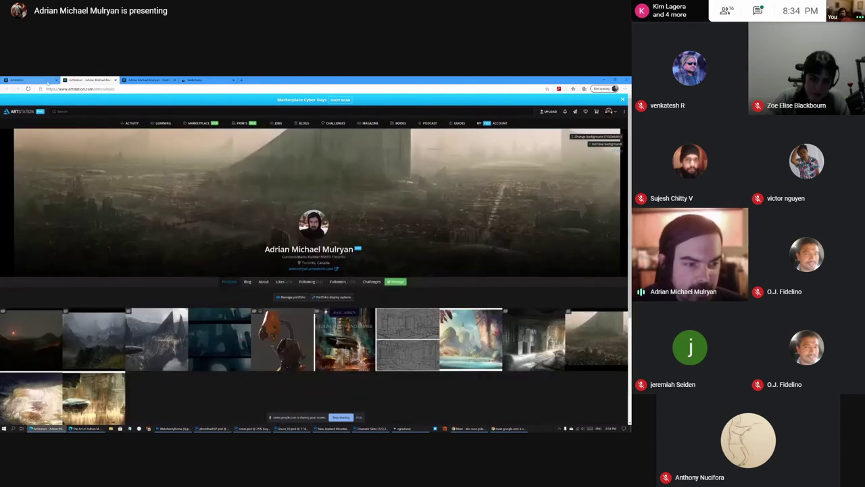
{"action": "left_click", "coordinate": [30, 336]}
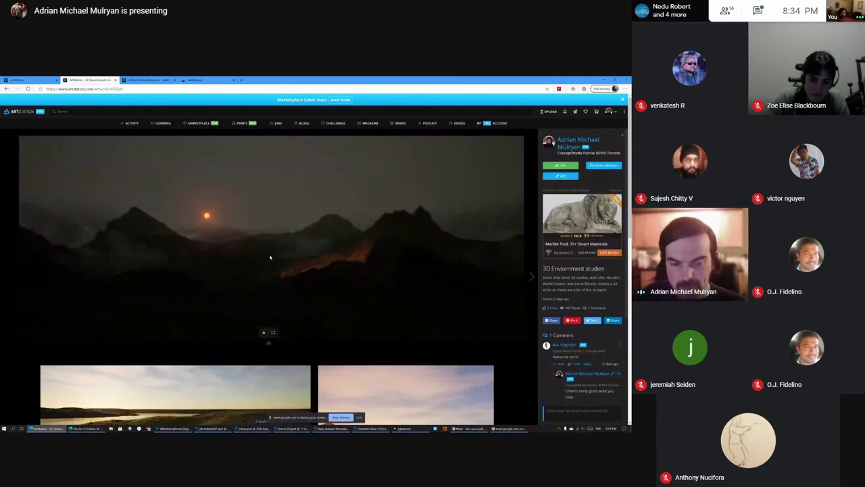
{"action": "scroll", "coordinate": [270, 257], "scroll_direction": "down", "scroll_amount": 5}
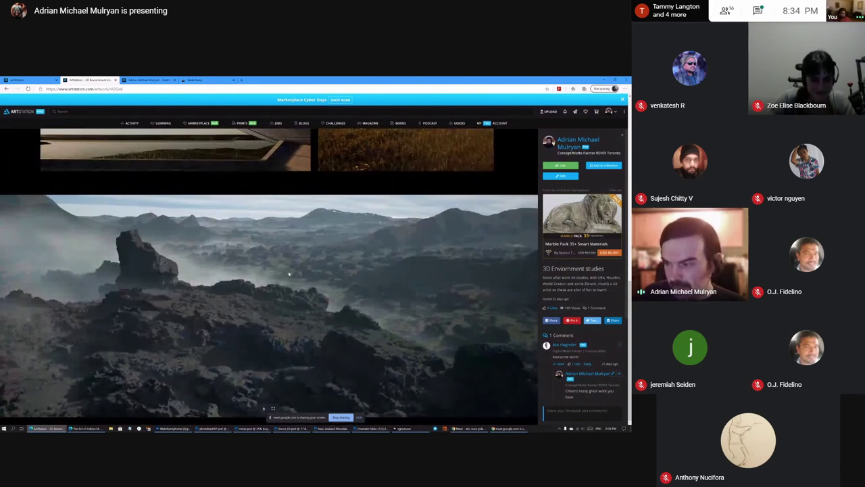
{"action": "scroll", "coordinate": [317, 274], "scroll_direction": "down", "scroll_amount": 10}
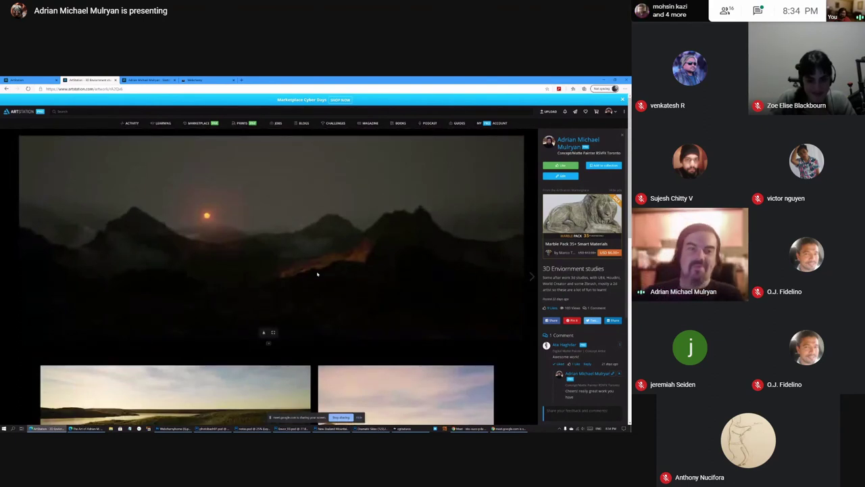
{"action": "left_click", "coordinate": [143, 80]}
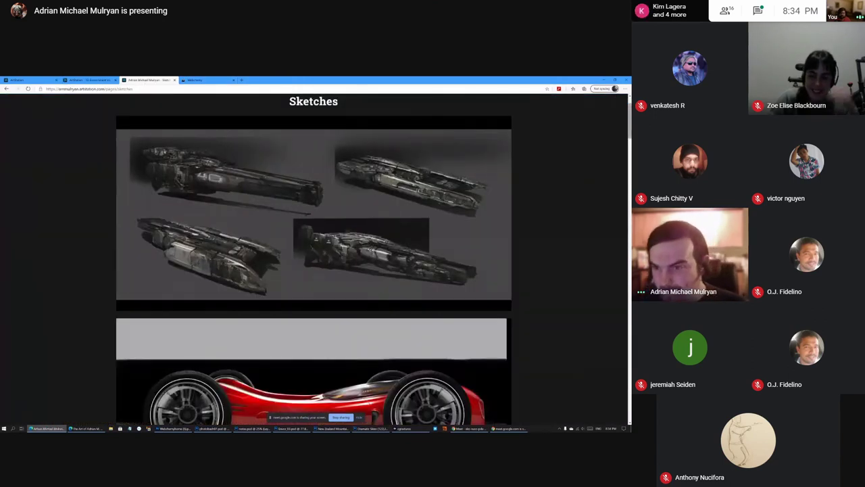
{"action": "scroll", "coordinate": [370, 112], "scroll_direction": "up", "scroll_amount": 2}
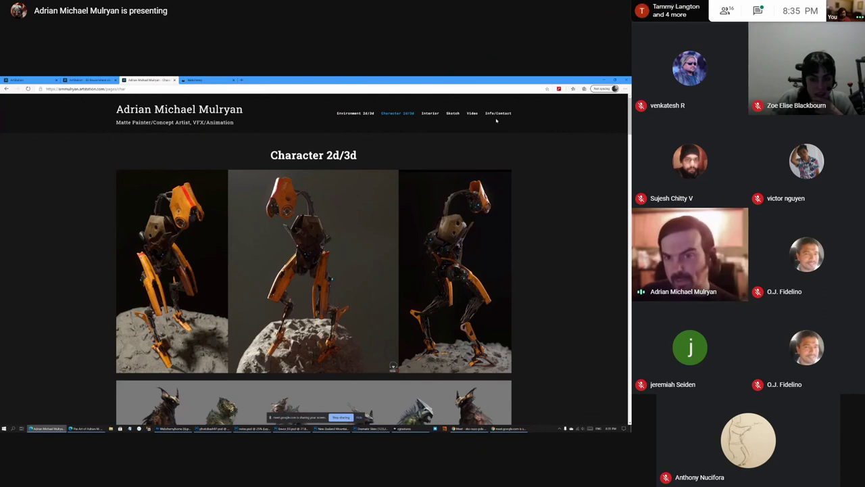
{"action": "key", "text": "F11"}
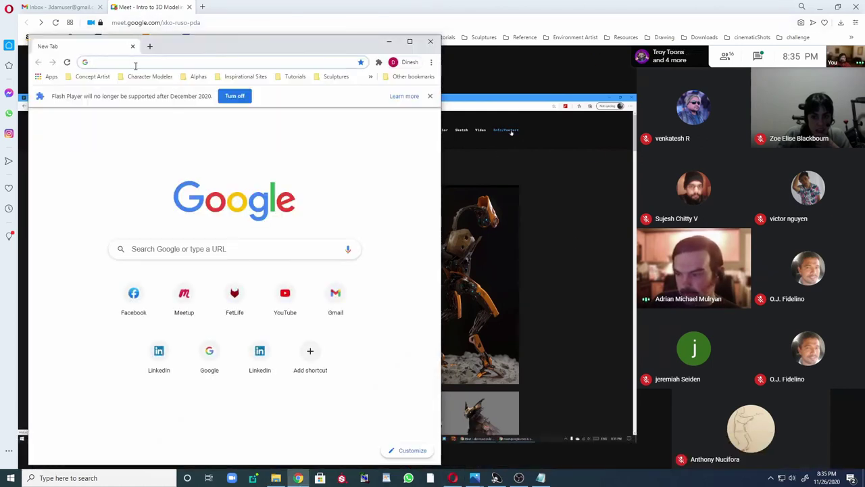
Open linkedin.com in Chrome, search for the presenter by name, and open their profile
{"action": "left_click", "coordinate": [136, 65]}
{"action": "type", "text": "linkedin.com"}
{"action": "key", "text": "Return"}
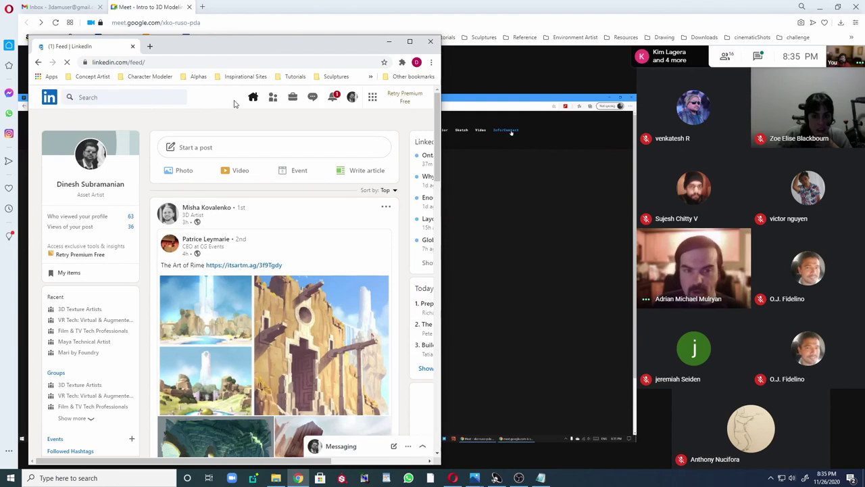
{"action": "left_click", "coordinate": [133, 97]}
{"action": "type", "text": "adr"}
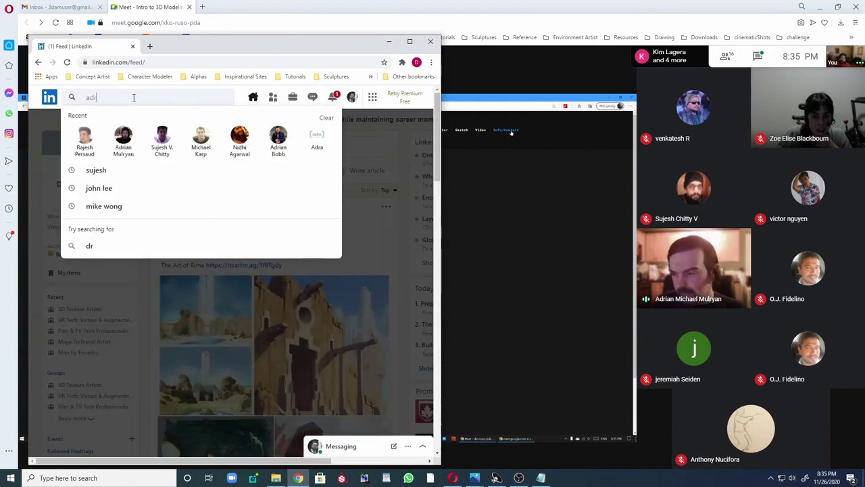
{"action": "left_click", "coordinate": [118, 124]}
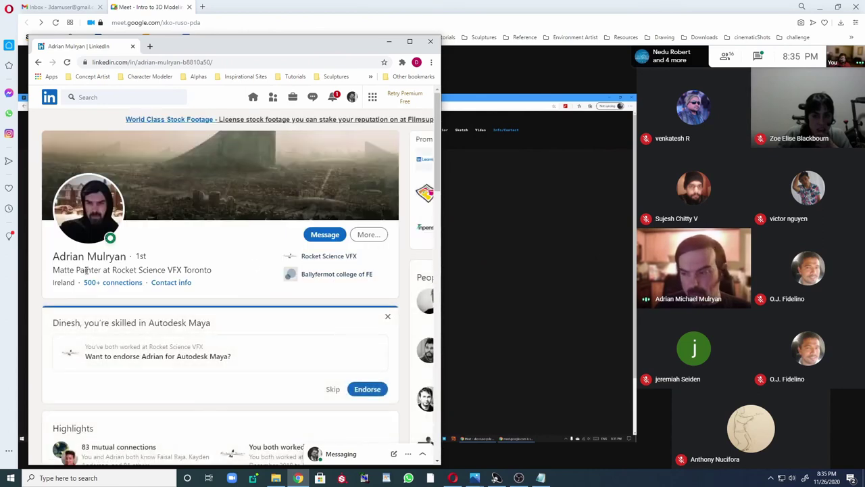
{"action": "scroll", "coordinate": [242, 263], "scroll_direction": "down", "scroll_amount": 1}
{"action": "scroll", "coordinate": [242, 263], "scroll_direction": "down", "scroll_amount": 3}
{"action": "scroll", "coordinate": [242, 264], "scroll_direction": "up", "scroll_amount": 4}
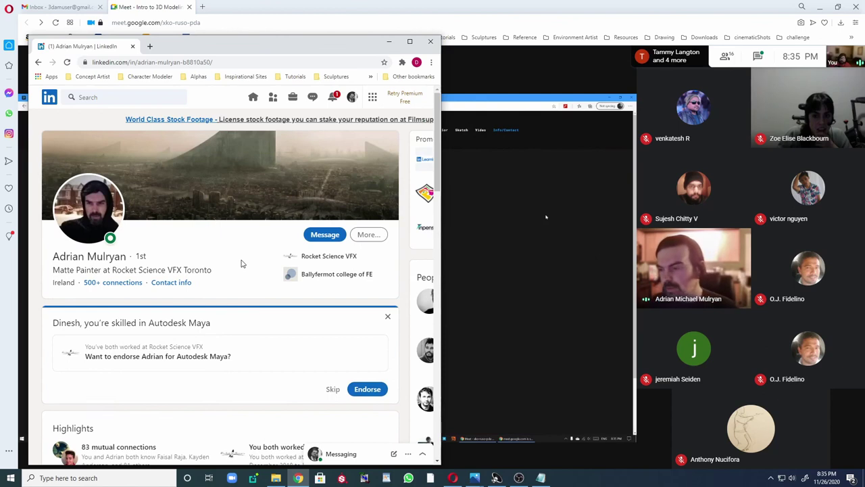
Copy the web address of the presenter's LinkedIn profile and send it in the meeting chat
{"action": "left_click", "coordinate": [235, 62]}
{"action": "key", "text": "ctrl+c"}
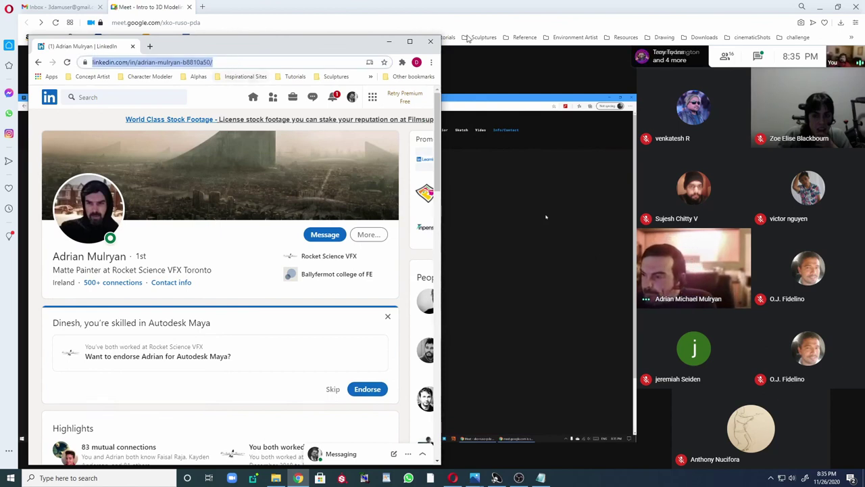
{"action": "left_click", "coordinate": [333, 97]}
{"action": "left_click", "coordinate": [388, 41]}
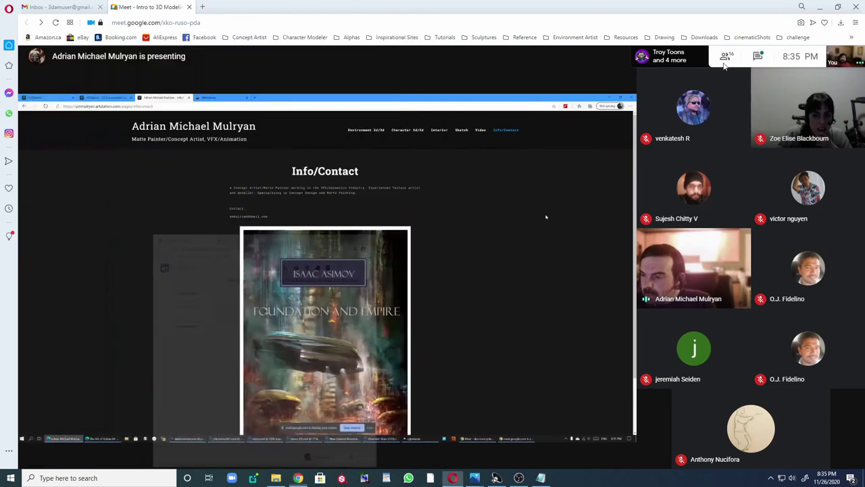
{"action": "left_click", "coordinate": [760, 58]}
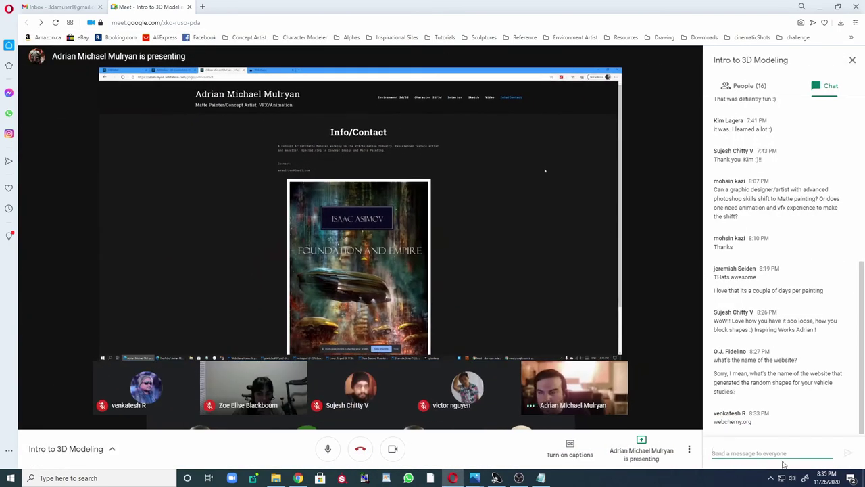
{"action": "key", "text": "ctrl+v"}
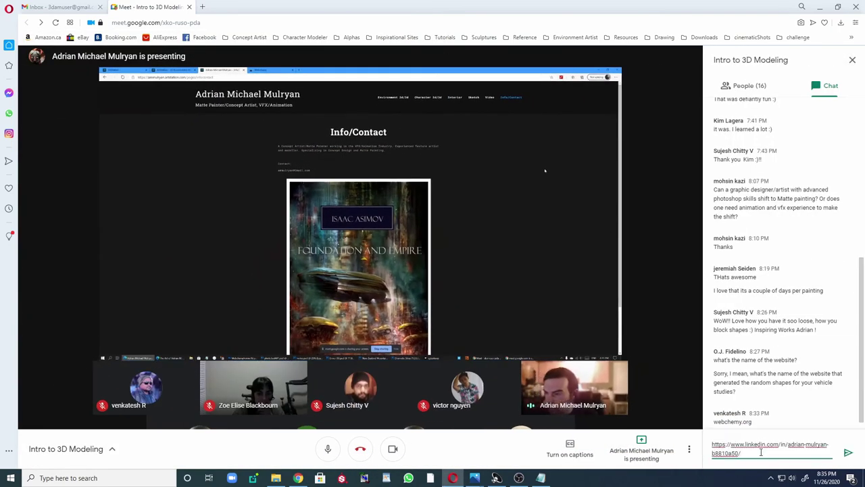
{"action": "key", "text": "Return"}
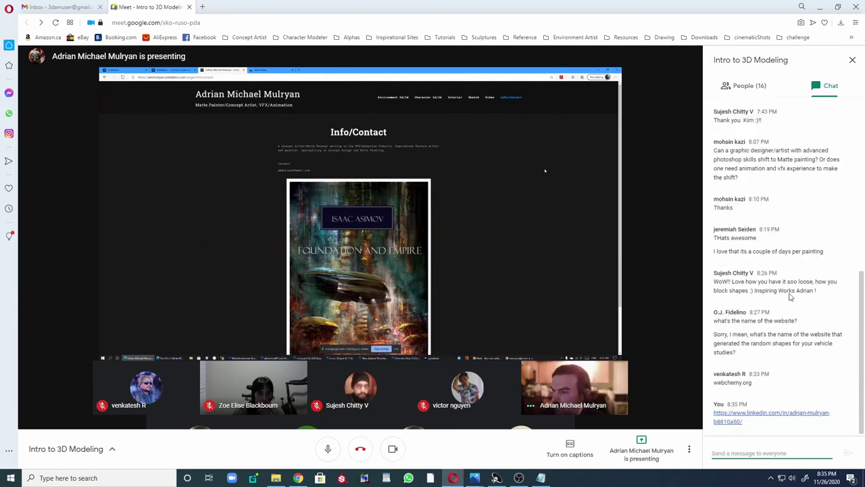
Switch back to Chrome and open the personal Gmail inbox from gmail.com
{"action": "left_click", "coordinate": [62, 7]}
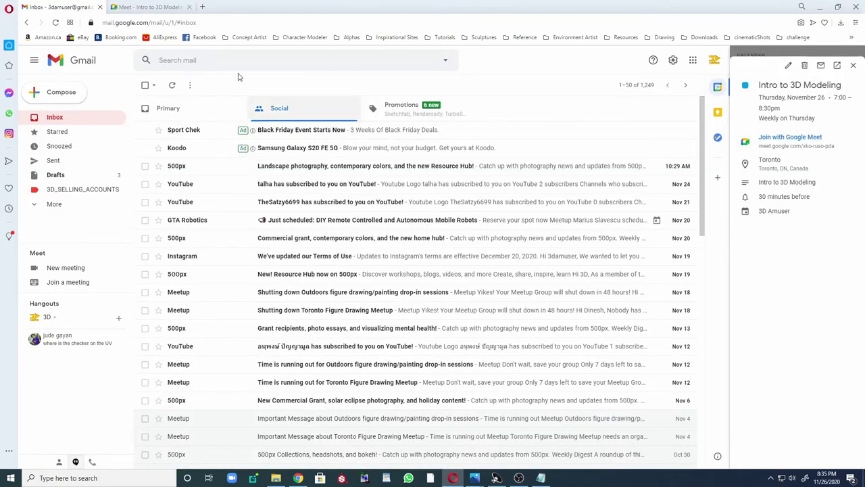
{"action": "left_click", "coordinate": [149, 6]}
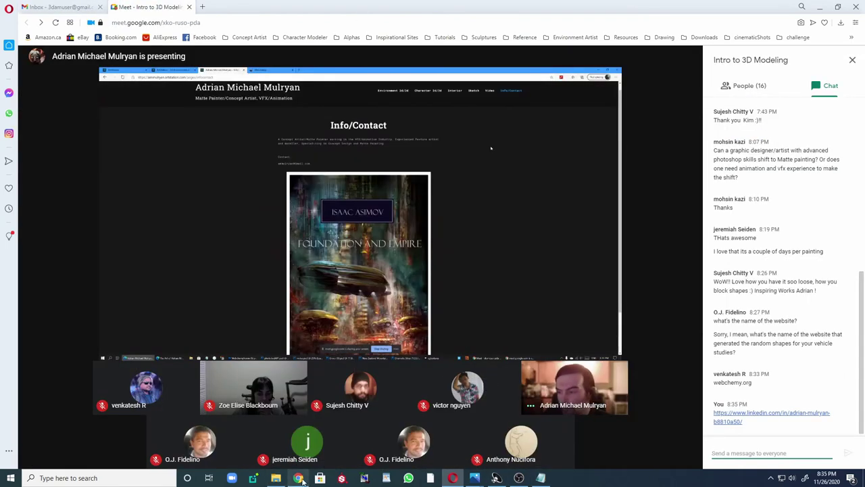
{"action": "left_click", "coordinate": [298, 478]}
{"action": "left_click", "coordinate": [156, 62]}
{"action": "type", "text": "gmail.com"}
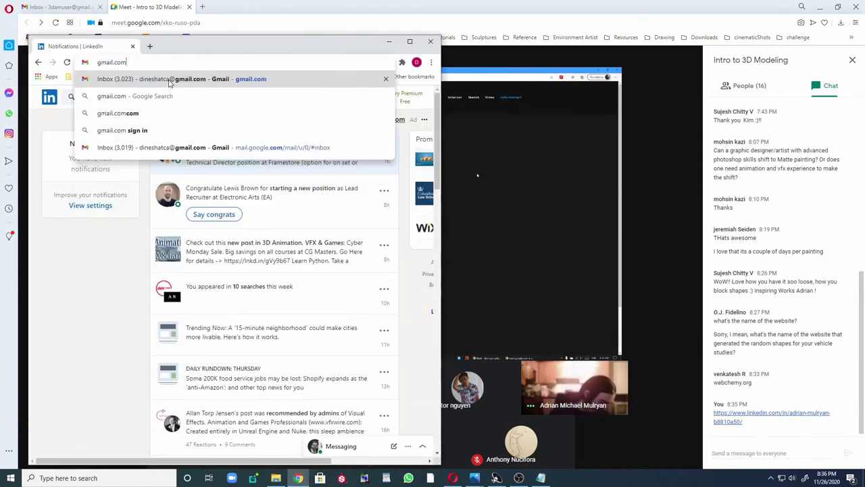
{"action": "left_click", "coordinate": [169, 79]}
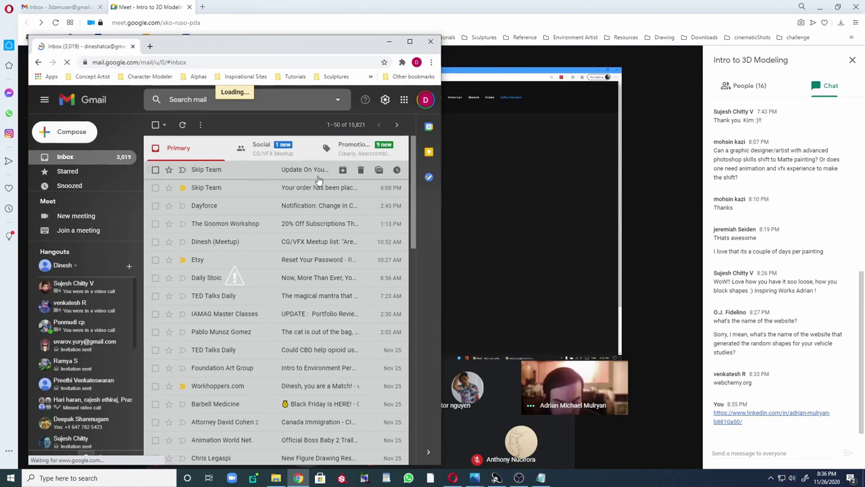
Abandon the new message draft and open the sent e-mail "Matte Painting Session tonight's link"
{"action": "type", "text": "adr"}
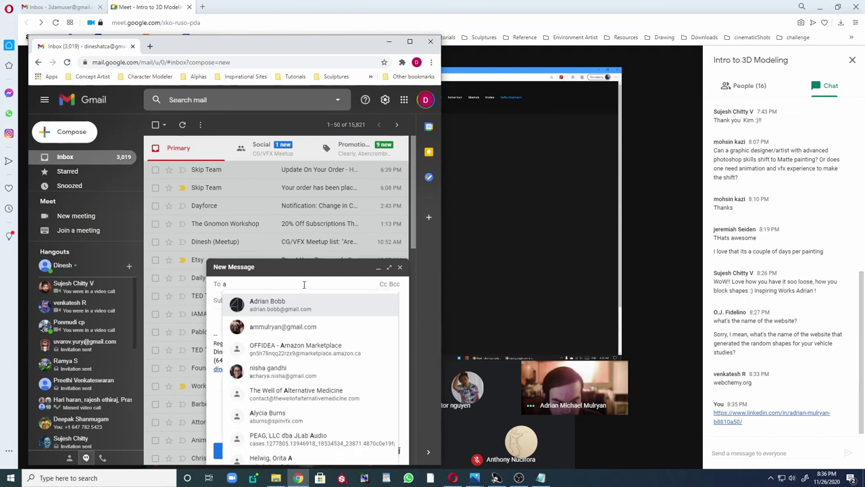
{"action": "key", "text": "Escape"}
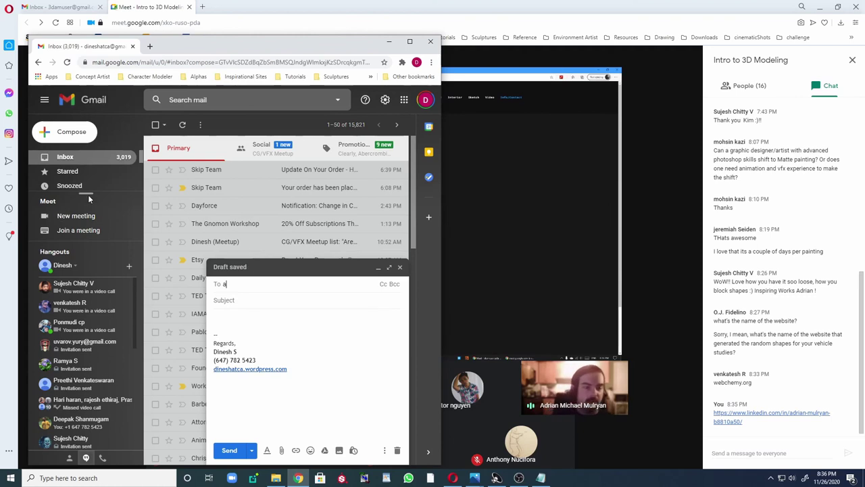
{"action": "left_click", "coordinate": [74, 216]}
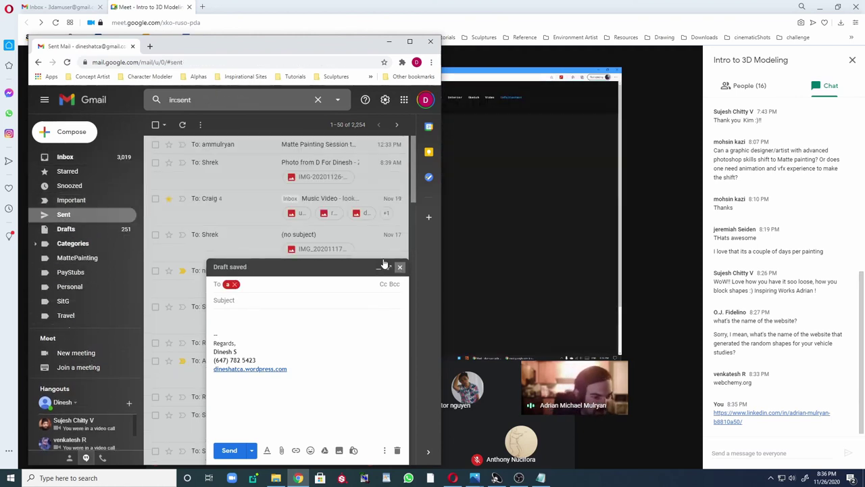
{"action": "left_click", "coordinate": [400, 267]}
{"action": "left_click", "coordinate": [290, 149]}
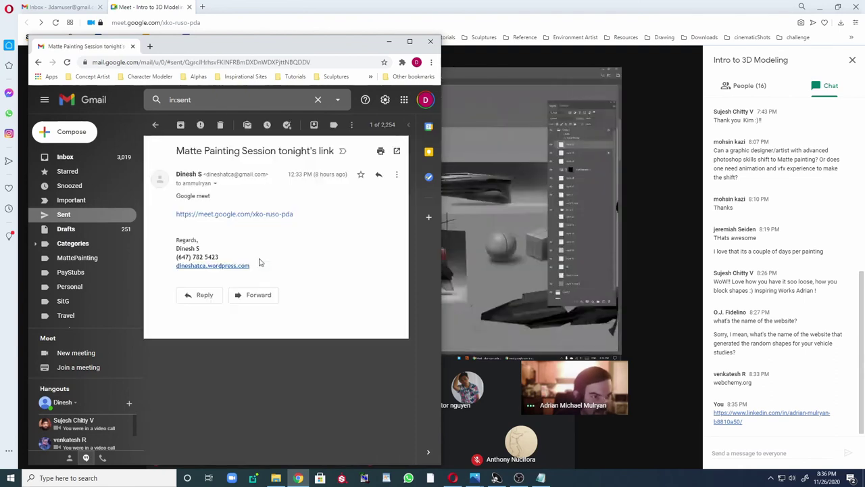
Copy the recipient's e-mail address from the sent message, send it in the meeting chat, and close the chat
{"action": "left_click", "coordinate": [215, 184]}
{"action": "left_click_drag", "start_coordinate": [260, 208], "coordinate": [328, 209]}
{"action": "key", "text": "ctrl+c"}
{"action": "left_click", "coordinate": [770, 454]}
{"action": "key", "text": "ctrl+v"}
{"action": "key", "text": "Return"}
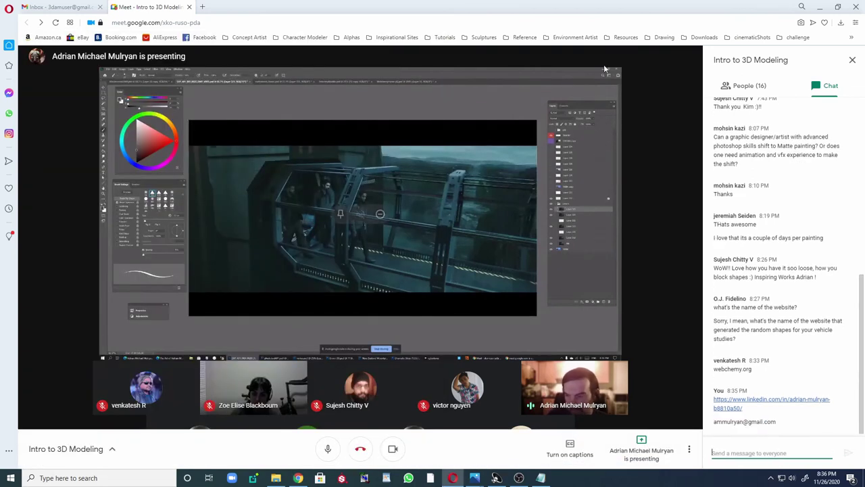
{"action": "left_click", "coordinate": [852, 60]}
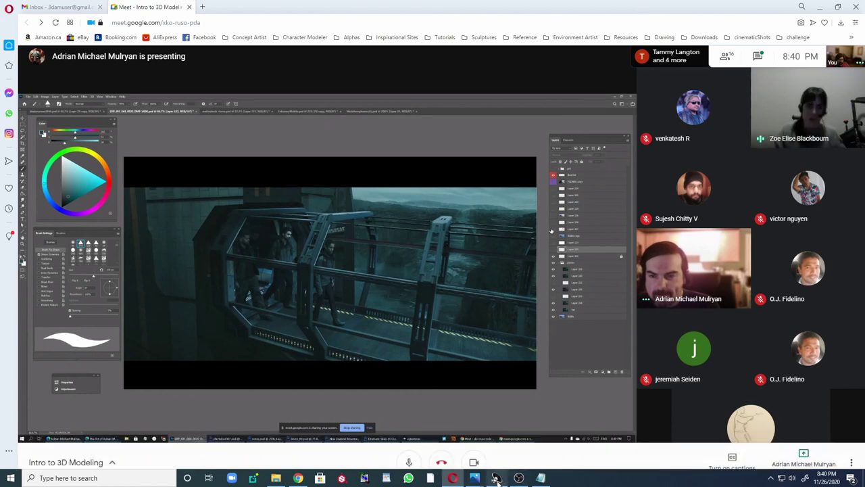
{"action": "mouse_move", "coordinate": [474, 478]}
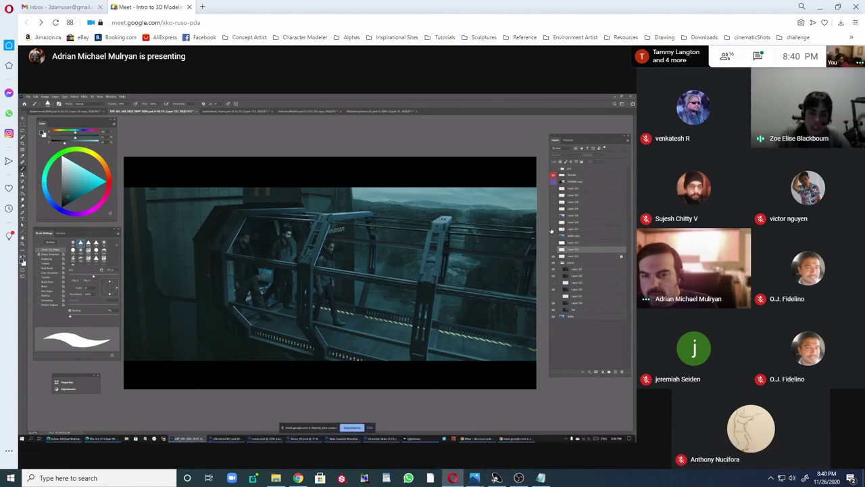